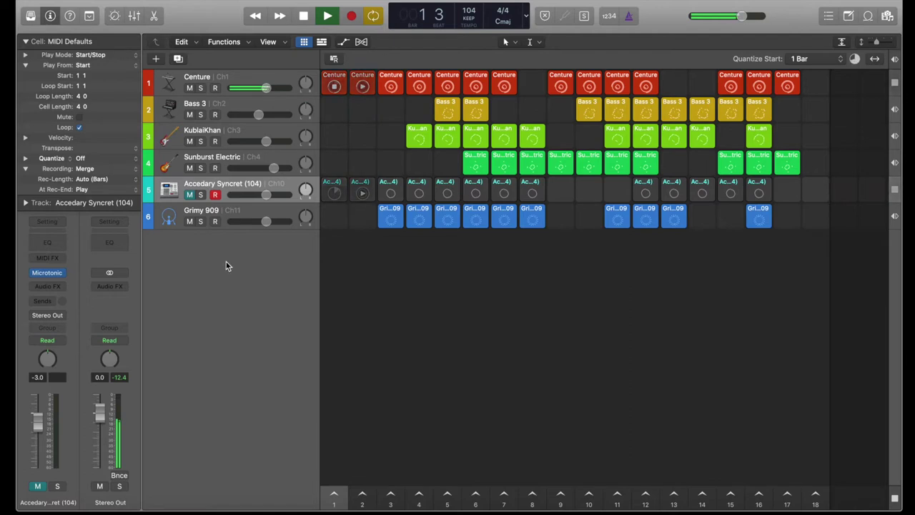
- Unmute the Accedary Syncret (104) track while the loops keep playing
left_click(190, 196)
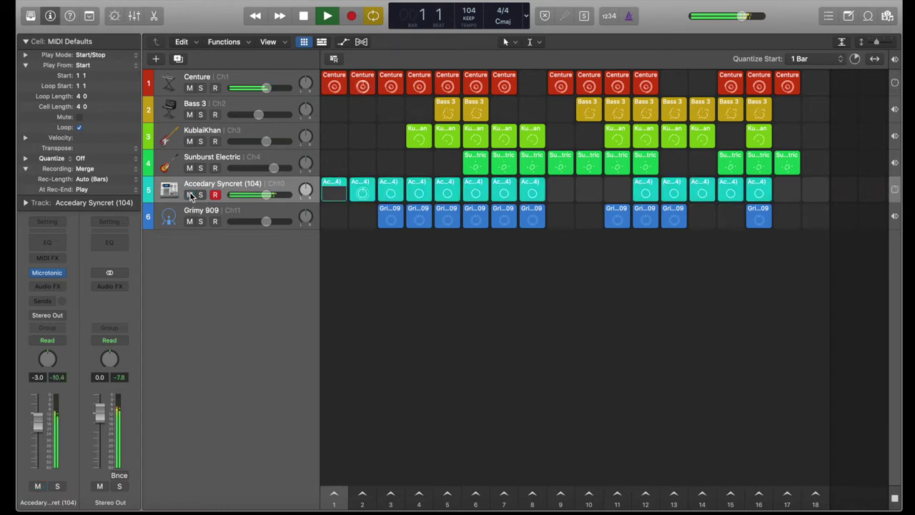
- Switch the control bar display to Beats & Time and back to Beats & Project
left_click(524, 18)
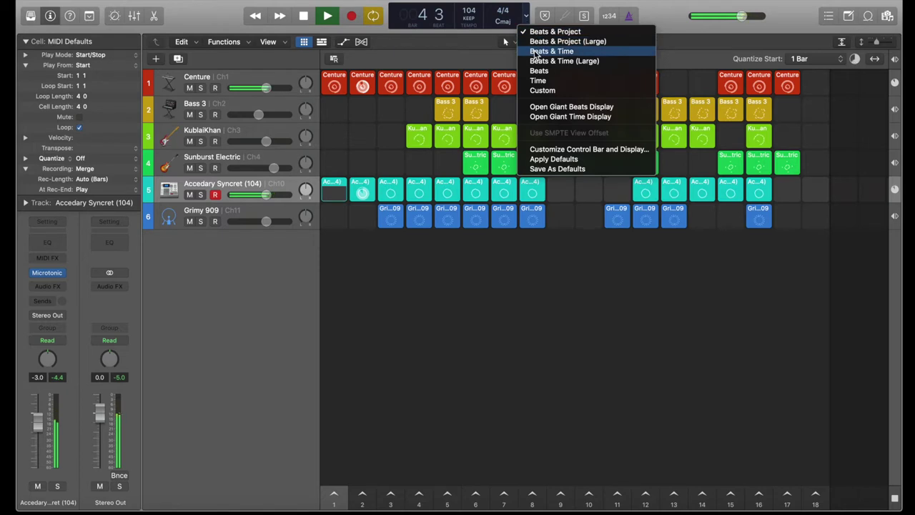
left_click(535, 53)
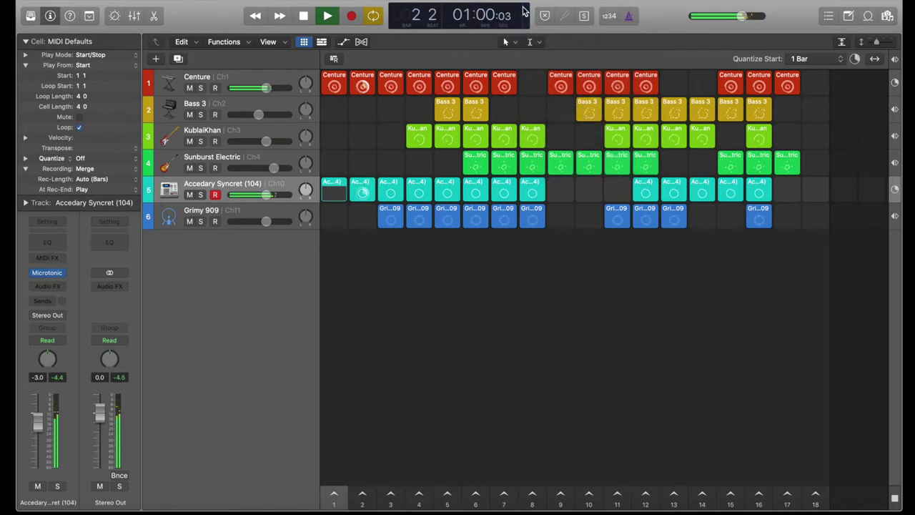
left_click(527, 18)
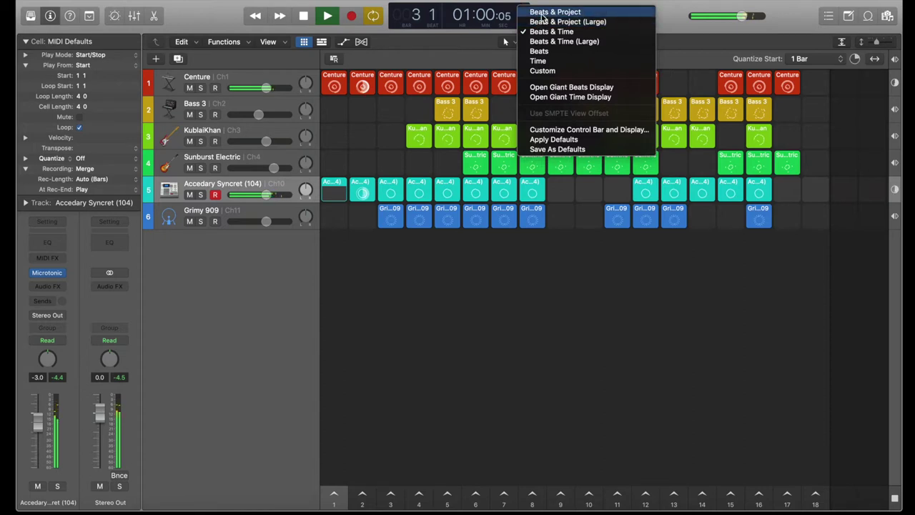
left_click(436, 269)
- Launch scenes 3, 4 and 5 of the Live Loops grid one after another, letting each play
left_click(391, 495)
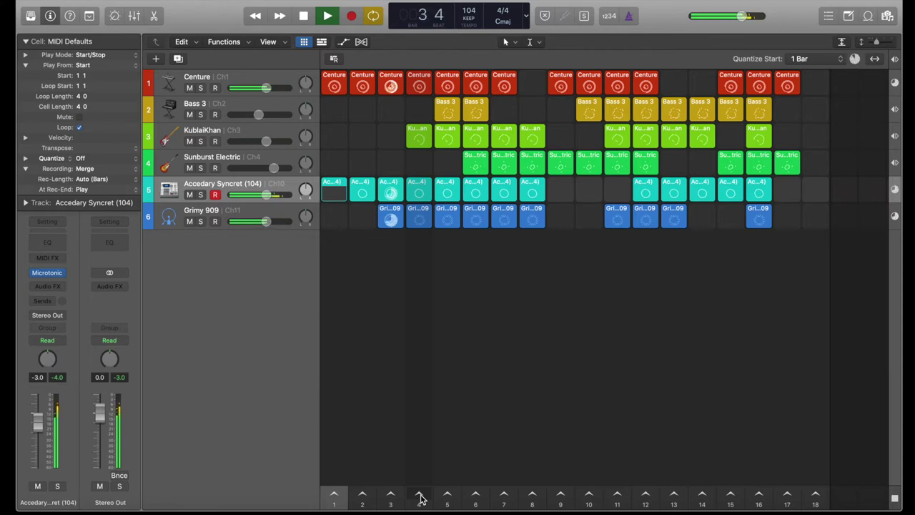
left_click(421, 494)
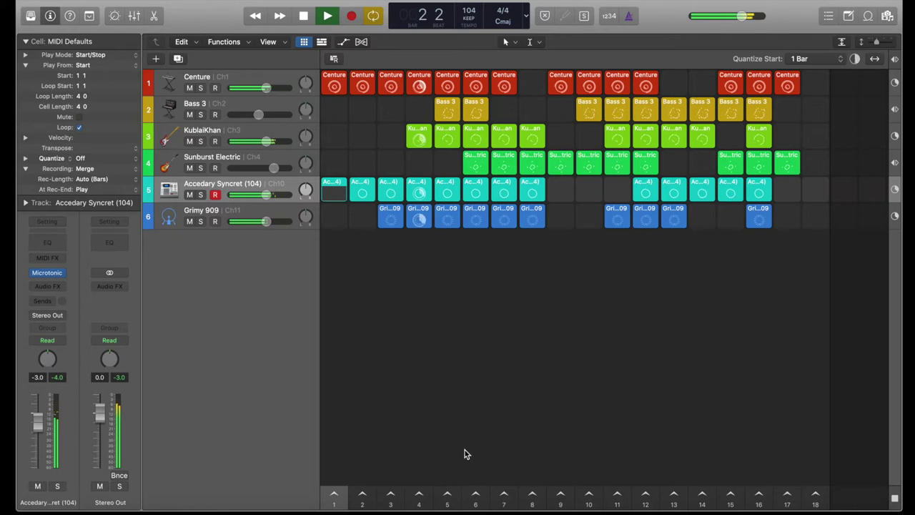
left_click(450, 494)
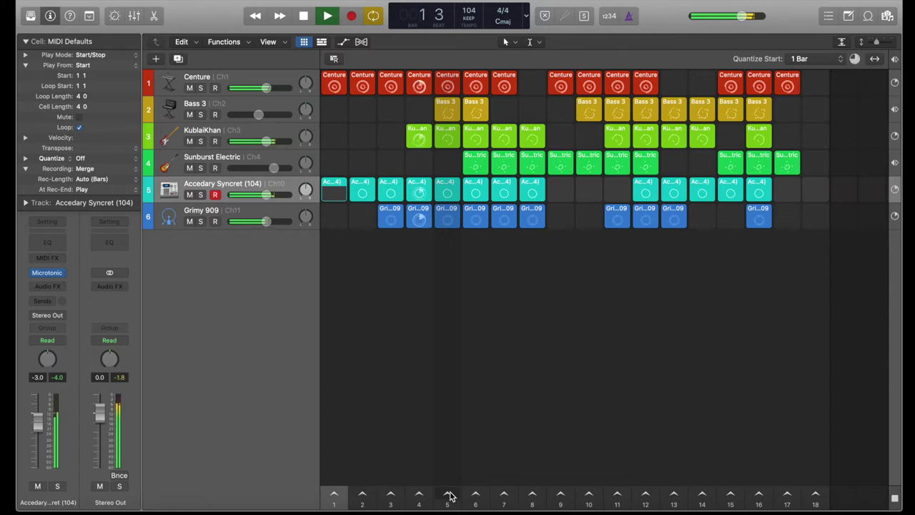
left_click(448, 495)
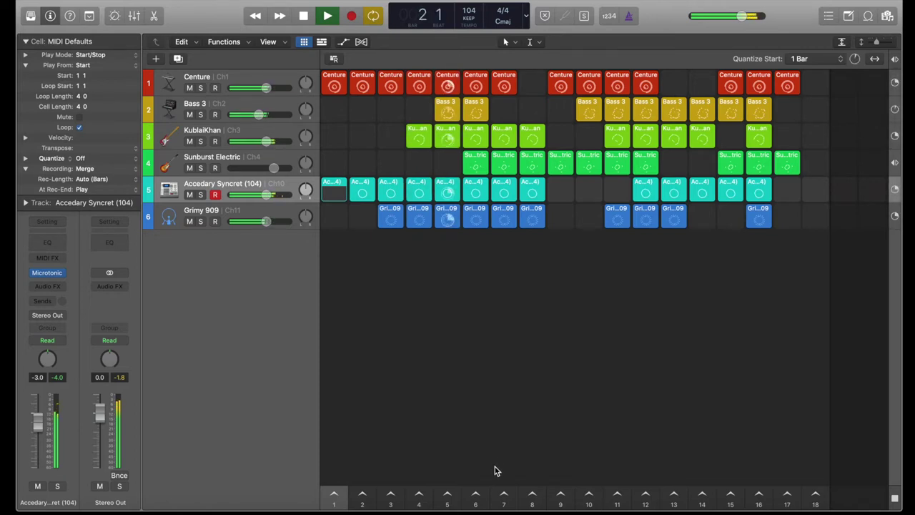
- Launch scene 6, and mute the Accedary Syncret (104) track for a while before unmuting it
left_click(480, 493)
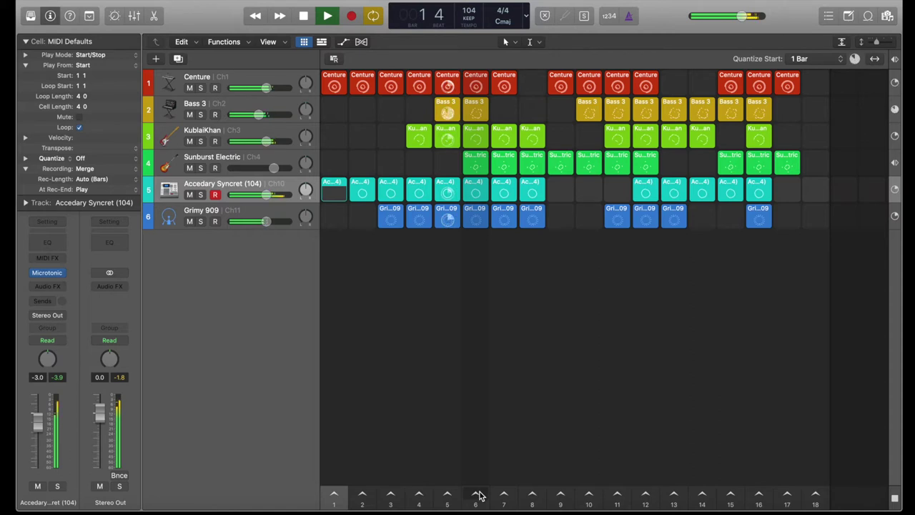
left_click(476, 494)
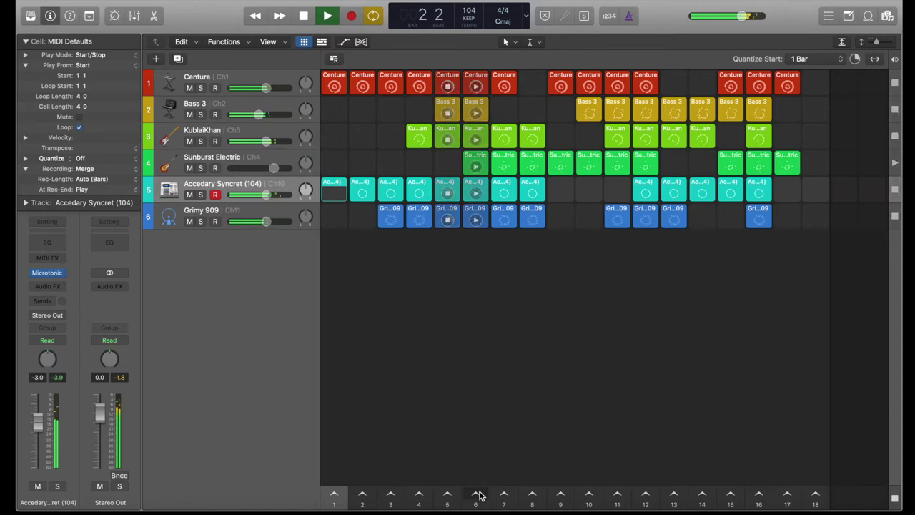
left_click(189, 195)
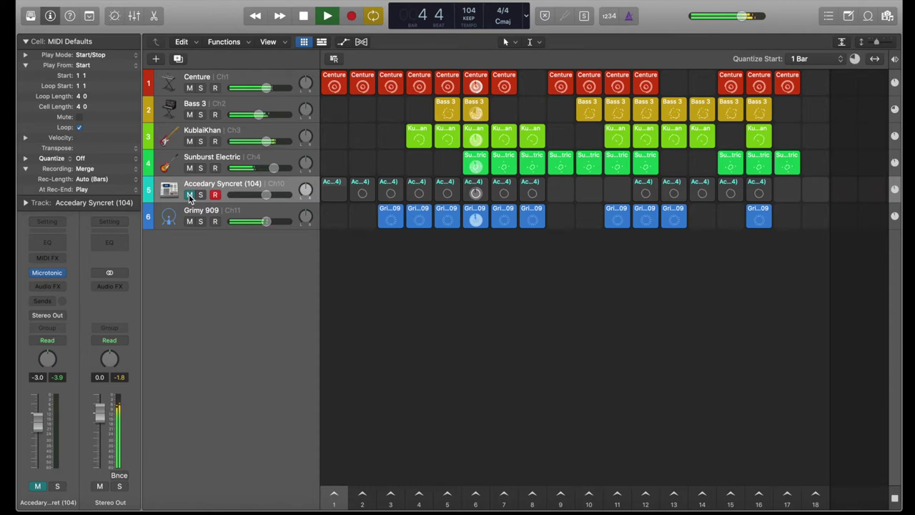
left_click(190, 194)
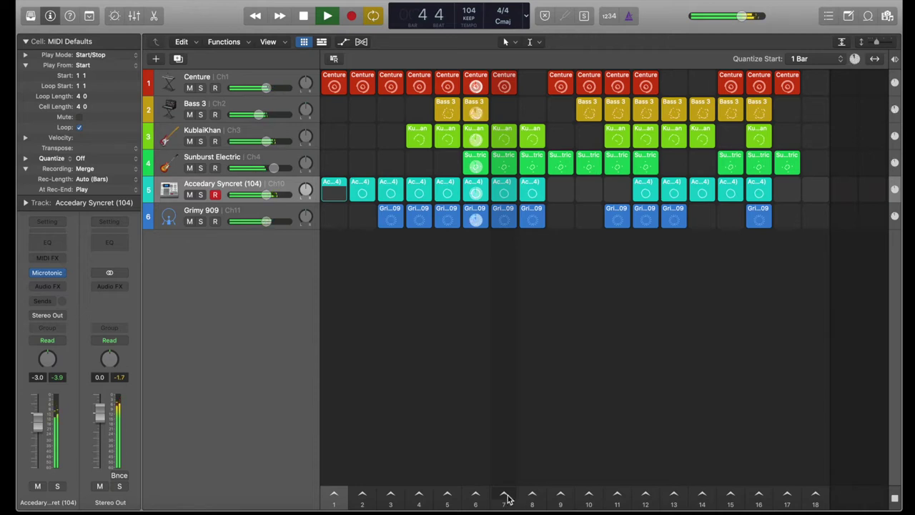
- Launch scene 7, let it play, and follow it with scene 8
left_click(506, 498)
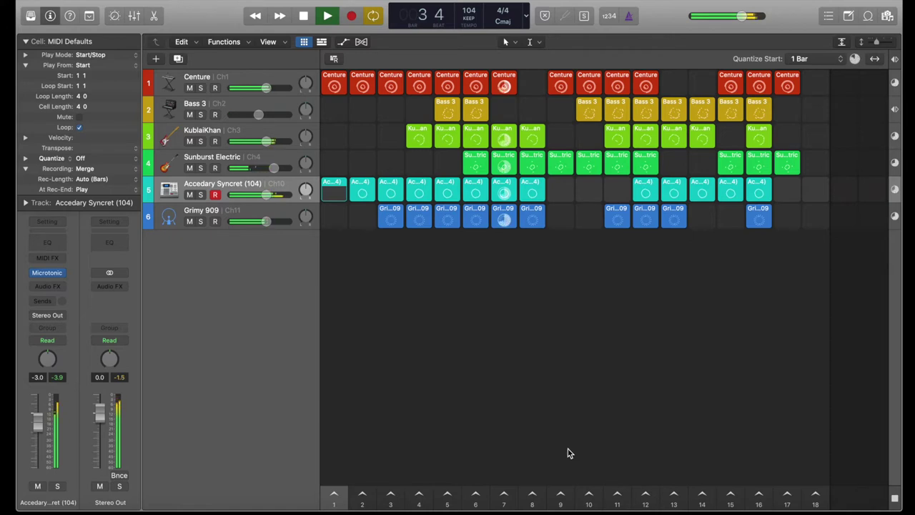
left_click(534, 493)
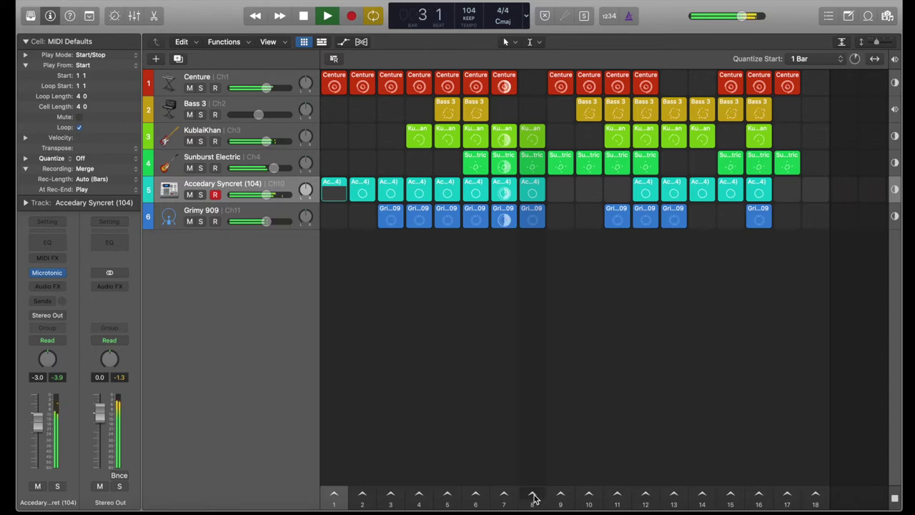
left_click(533, 495)
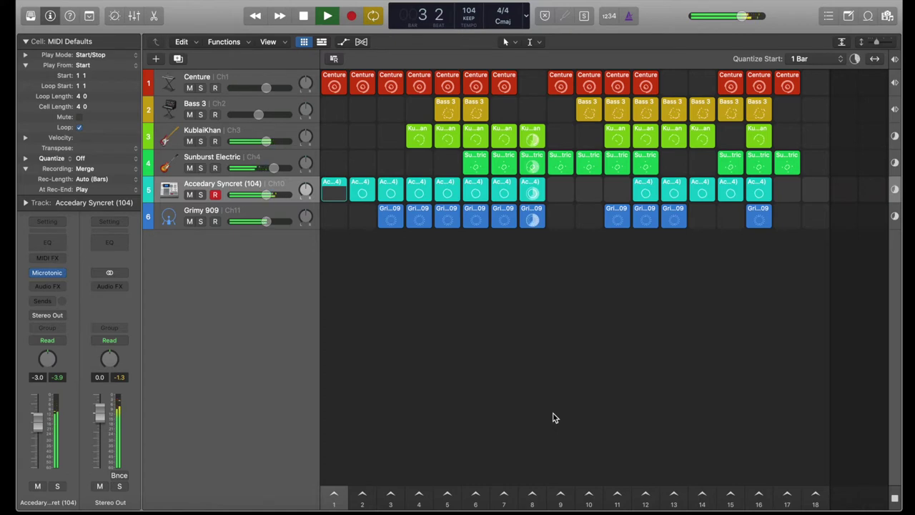
- Launch scene 9 and mute the Accedary Syncret (104) track
left_click(563, 493)
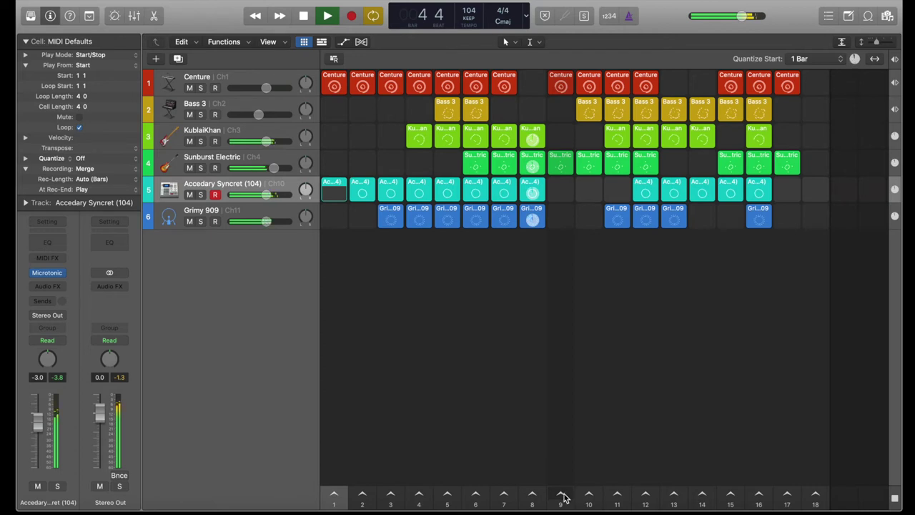
left_click(564, 497)
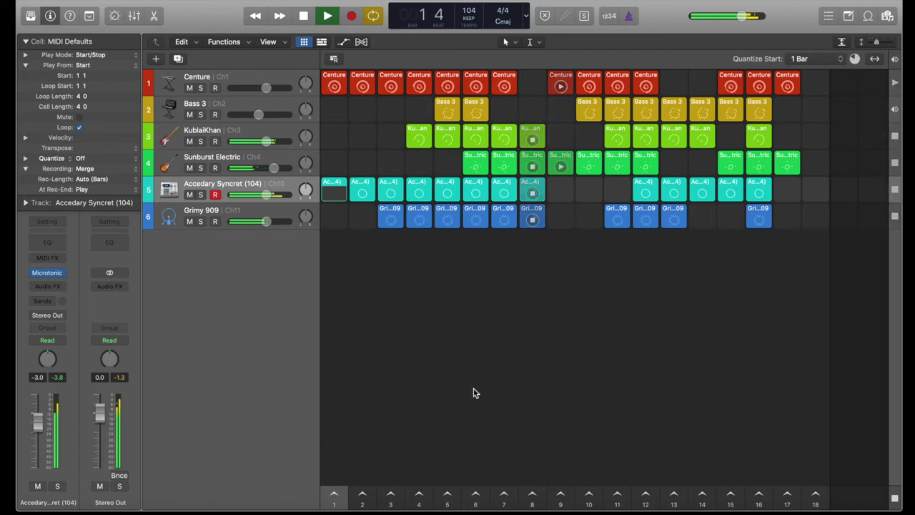
left_click(189, 195)
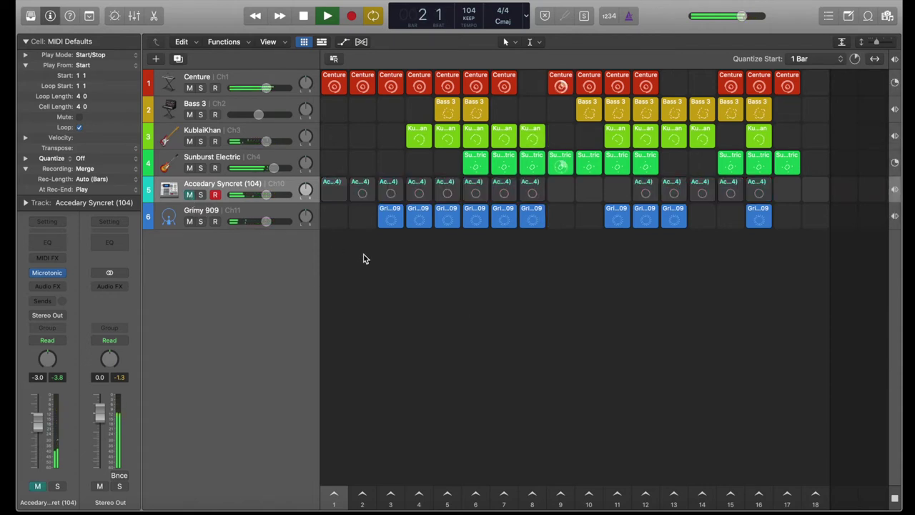
- Launch scene 10 and follow it with scene 11, keeping the Accedary Syncret (104) track muted
left_click(591, 494)
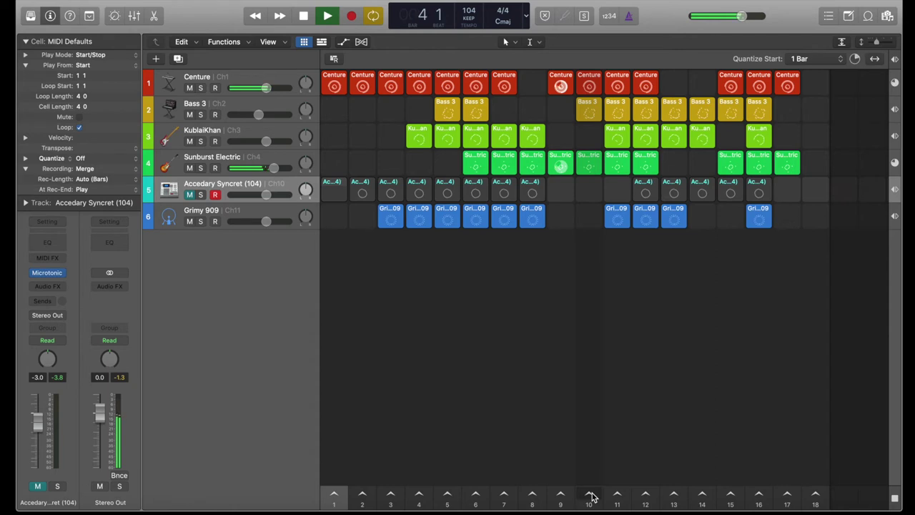
left_click(589, 494)
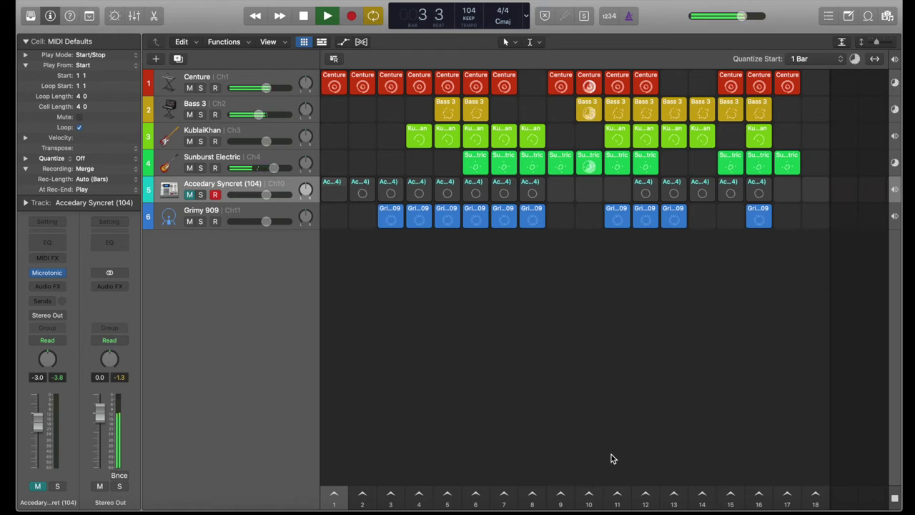
left_click(618, 495)
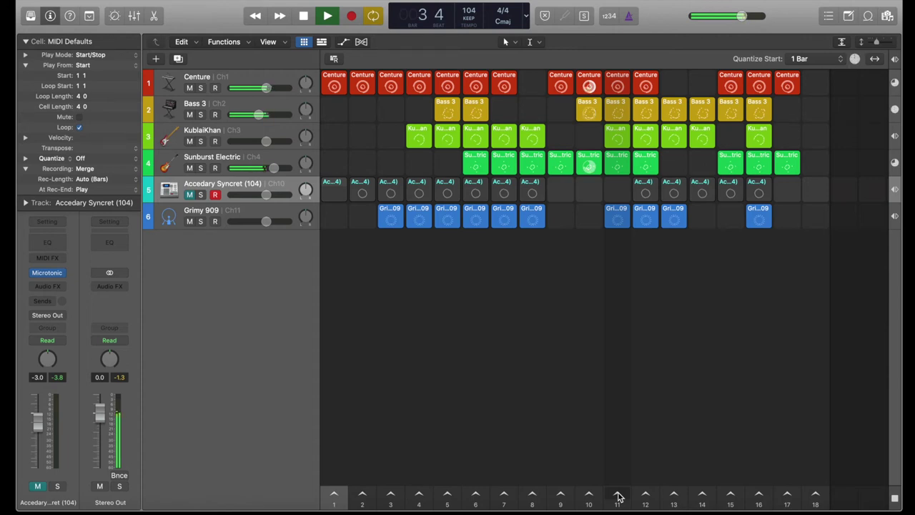
left_click(617, 495)
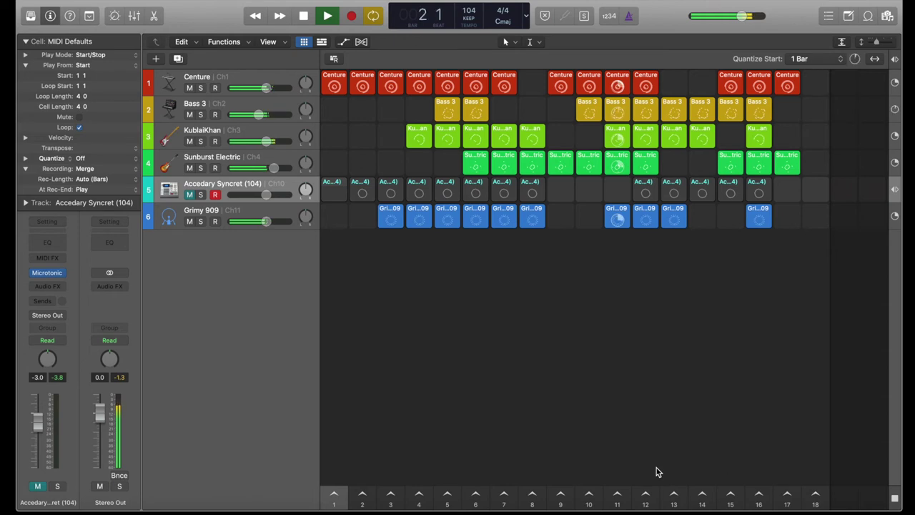
- Launch scene 12 and unmute the Accedary Syncret (104) track
left_click(646, 495)
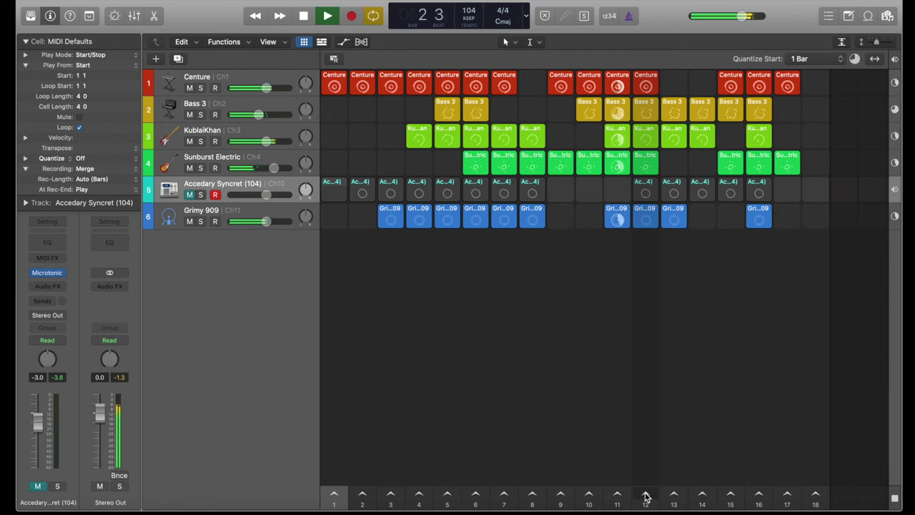
left_click(646, 496)
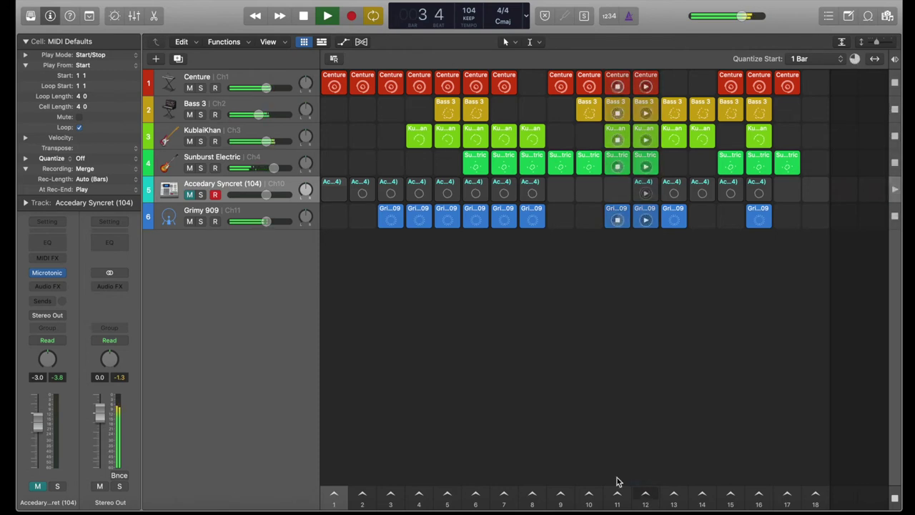
left_click(189, 196)
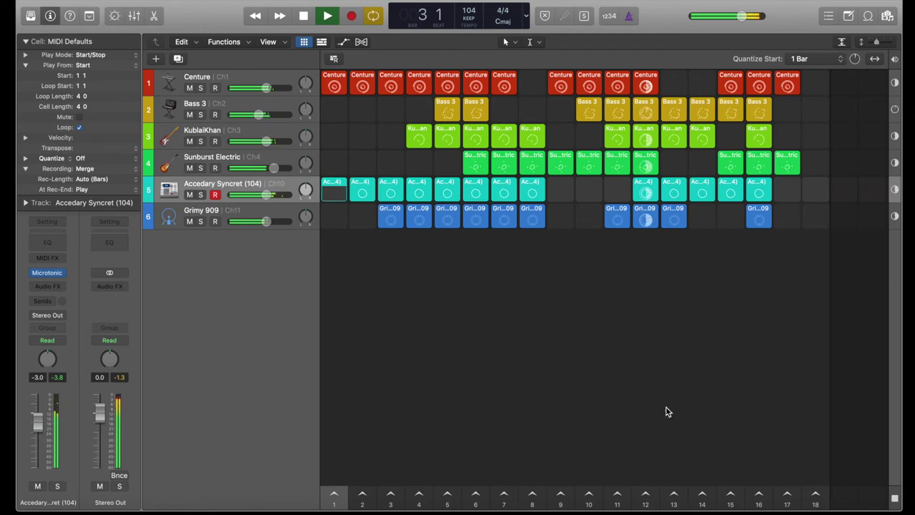
- Launch scenes 13, 14, 15 and 16 one after another, letting each play
left_click(675, 494)
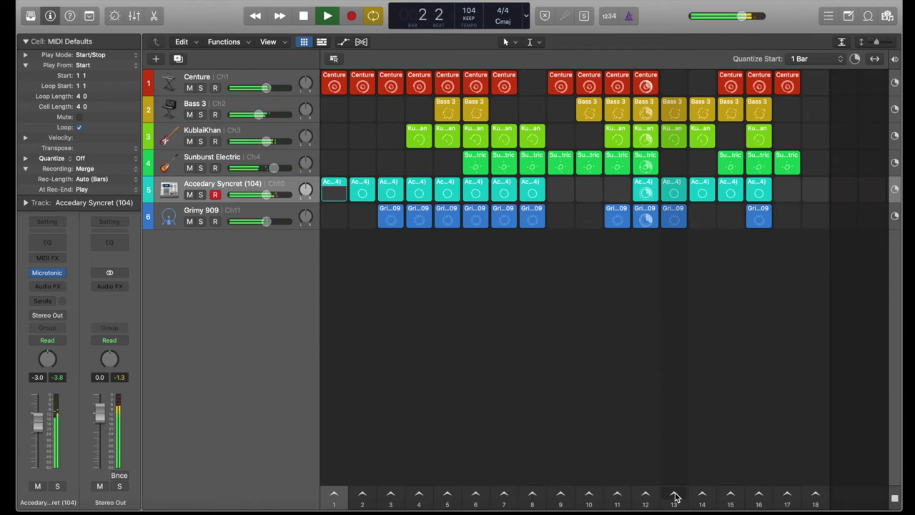
left_click(675, 495)
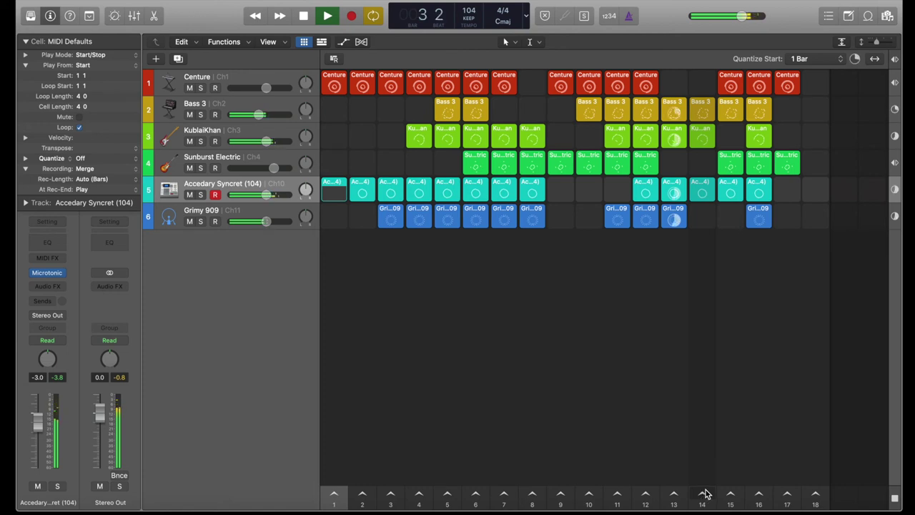
left_click(704, 497)
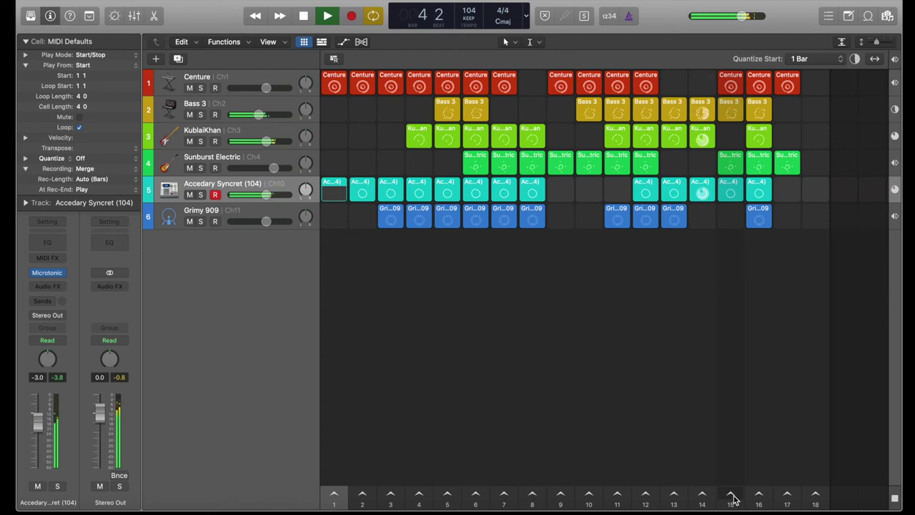
left_click(731, 495)
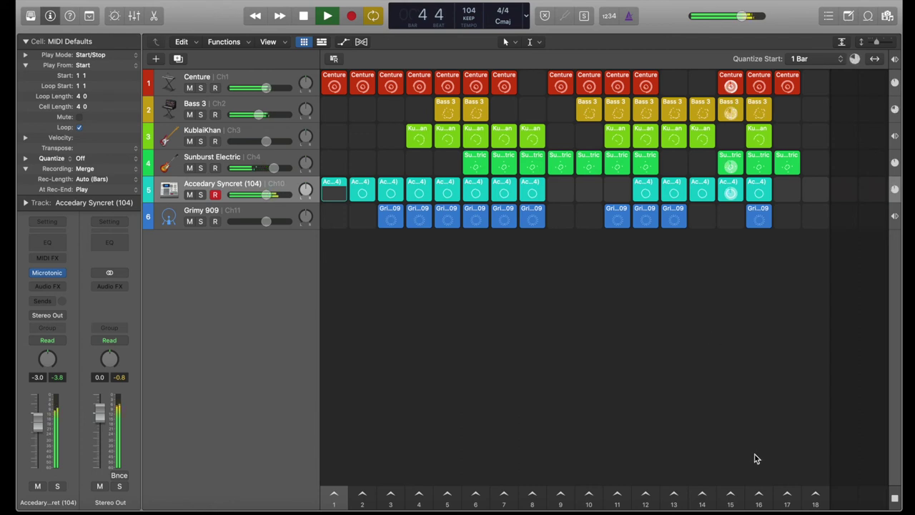
left_click(759, 493)
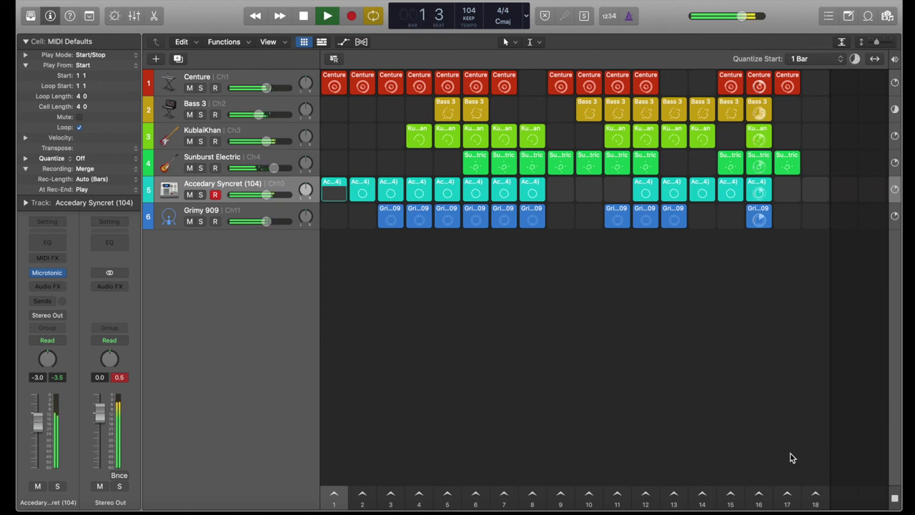
- Launch scene 17 and mute the Accedary Syncret (104) track for the ending
left_click(788, 493)
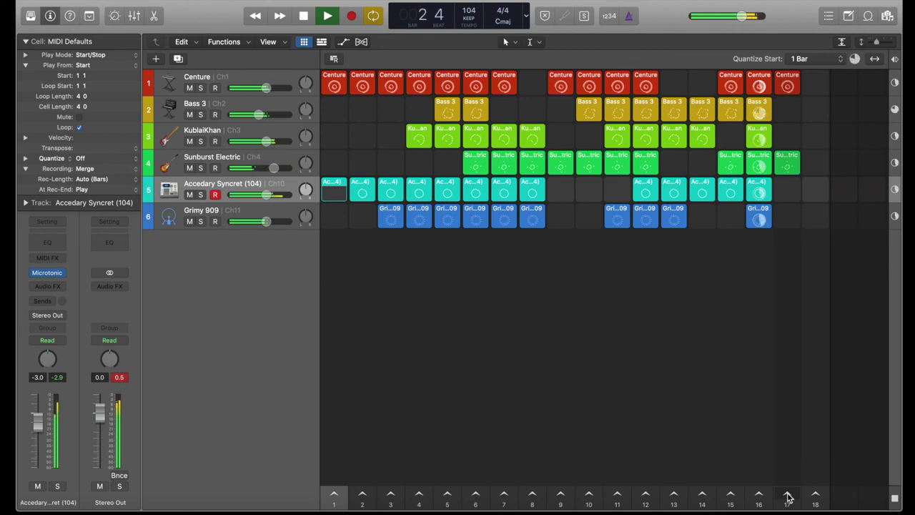
left_click(787, 494)
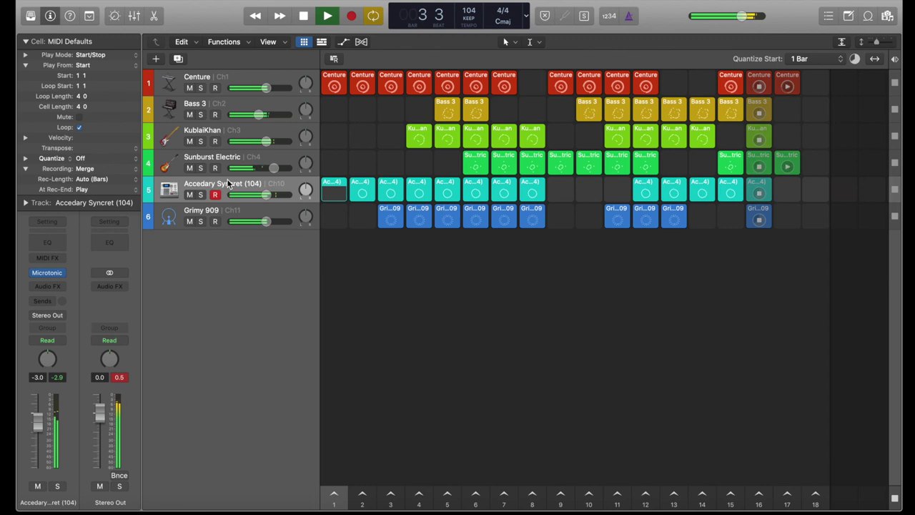
left_click(189, 195)
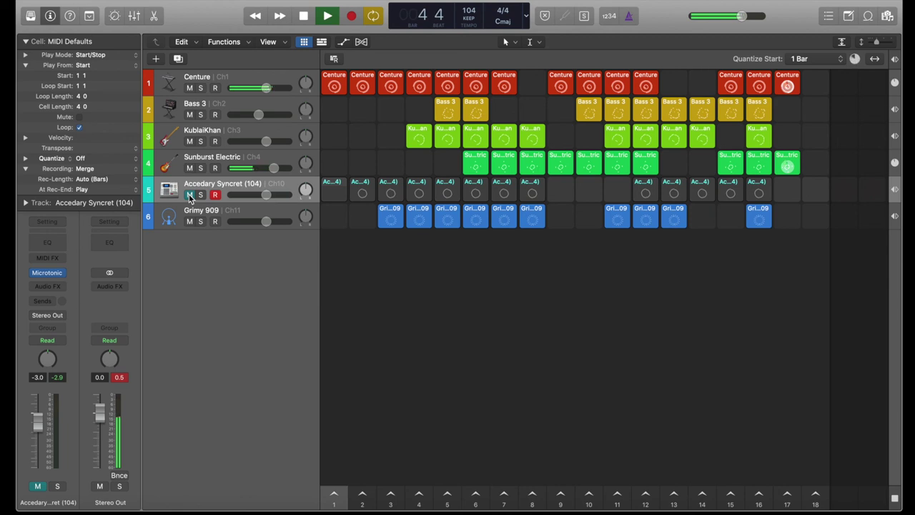
- Stop the project's playback
left_click(304, 15)
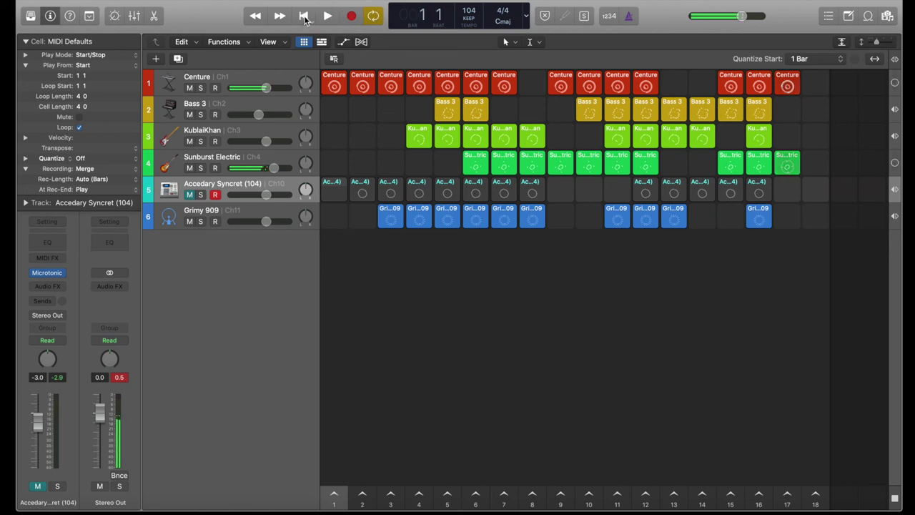